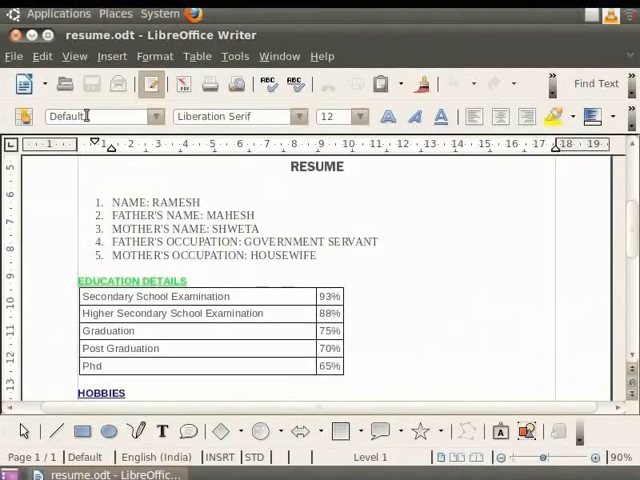
# Step: Create a blank text document and save it as Newsletter in Documents
pyautogui.click(14, 56)
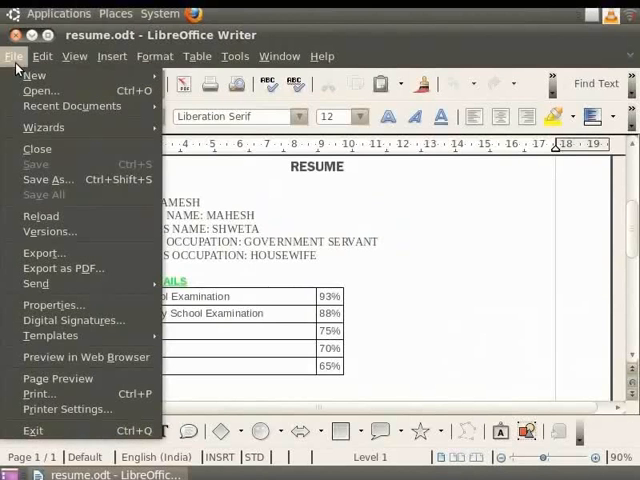
pyautogui.moveTo(36, 75)
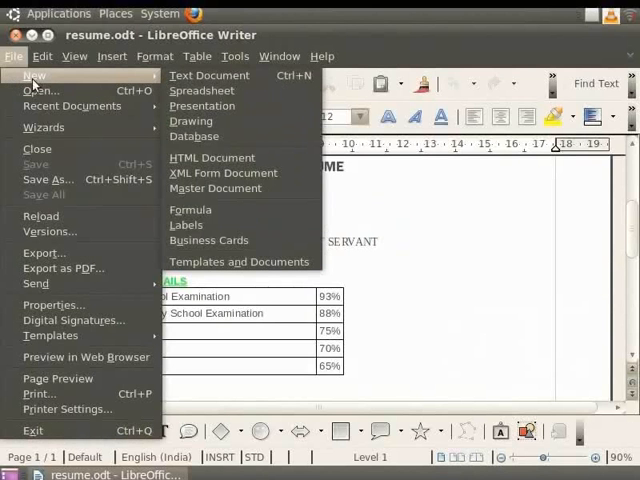
pyautogui.click(182, 78)
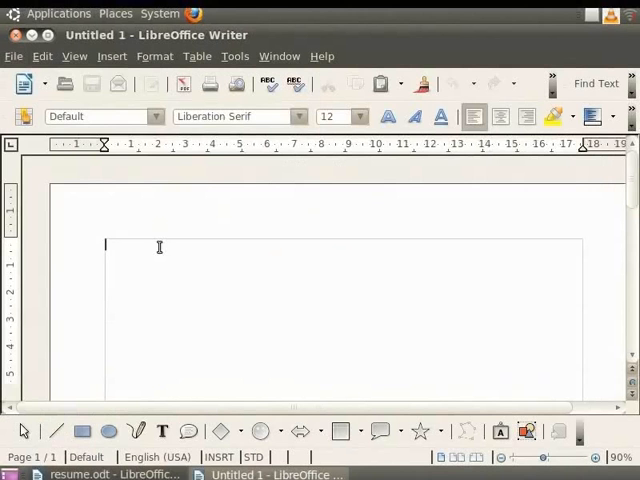
pyautogui.click(15, 57)
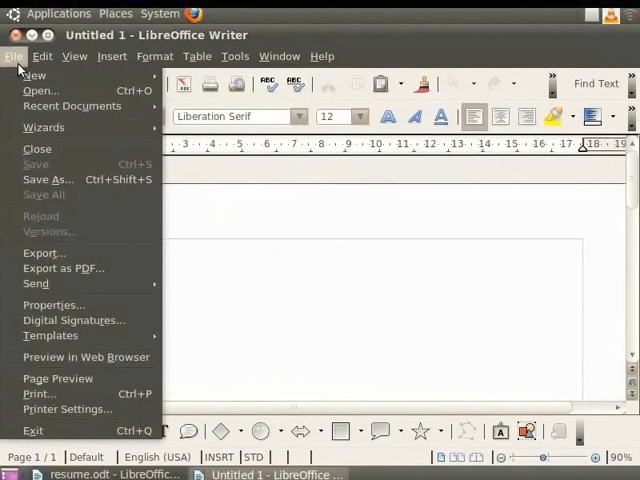
pyautogui.click(47, 180)
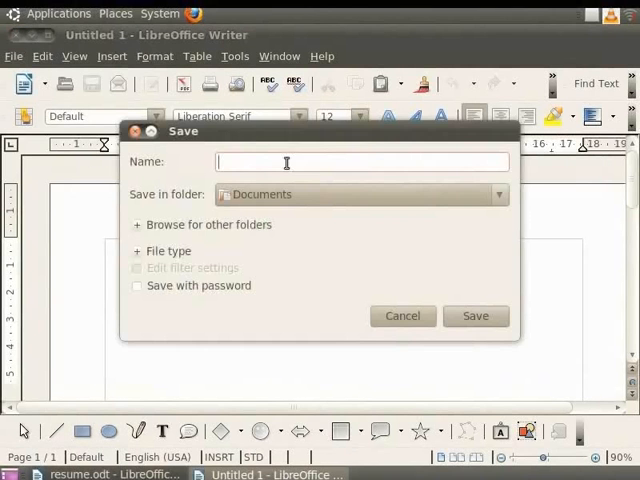
pyautogui.write('Newslett')
pyautogui.write('er')
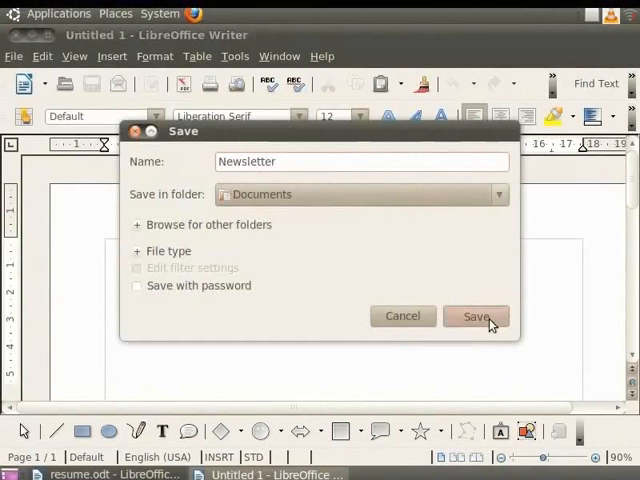
pyautogui.click(475, 316)
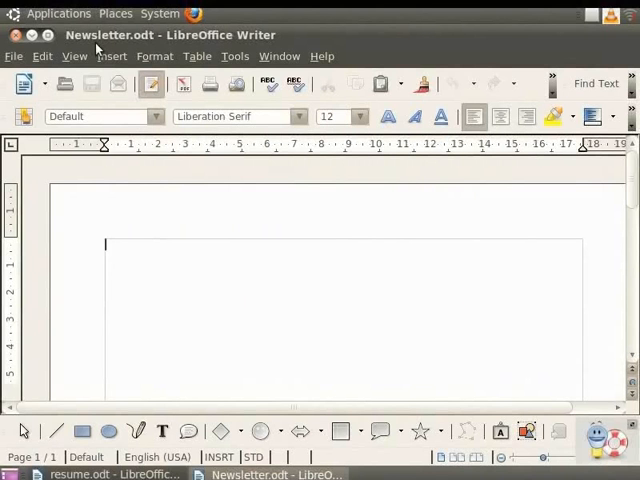
# Step: Apply a two-column page layout via Format > Columns
pyautogui.click(154, 56)
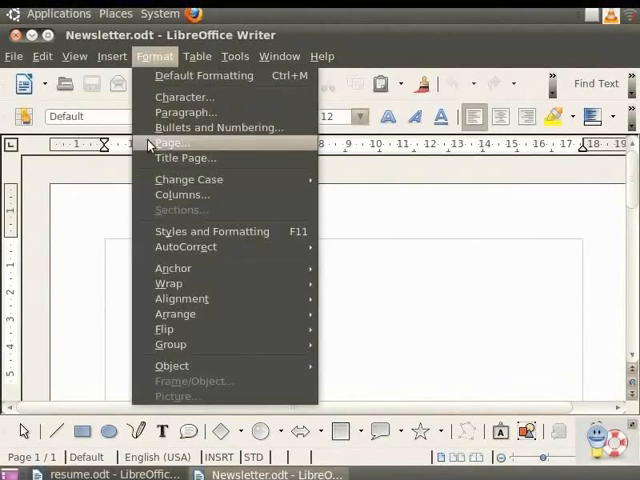
pyautogui.click(180, 194)
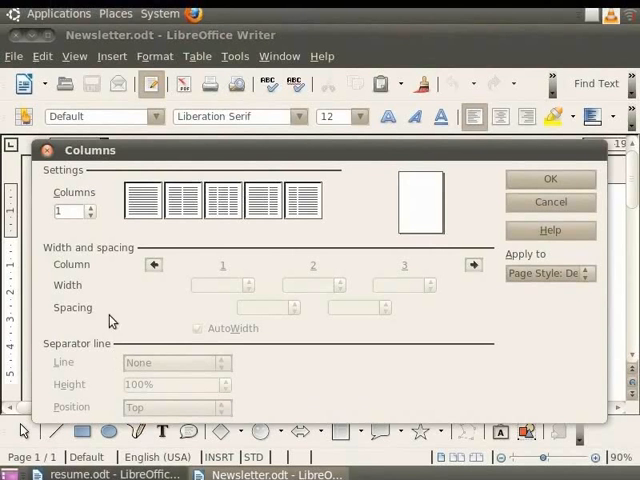
pyautogui.click(91, 207)
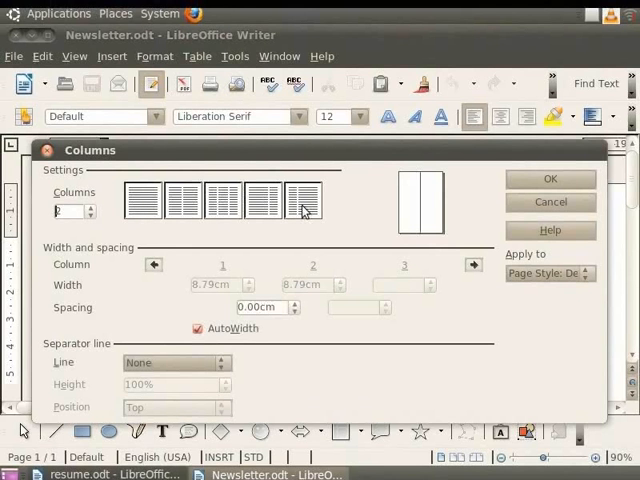
pyautogui.click(185, 206)
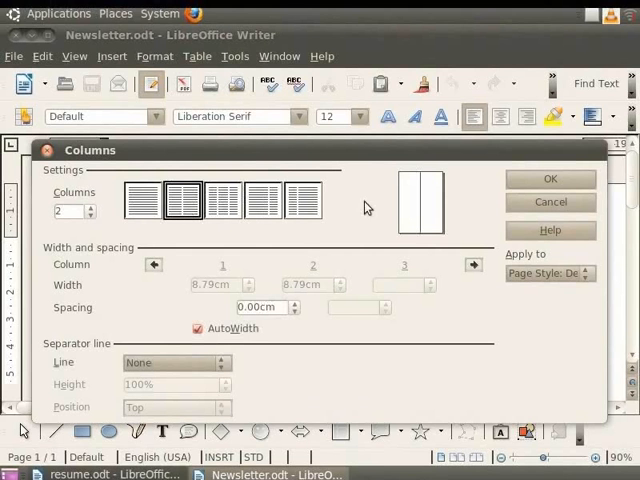
pyautogui.click(548, 180)
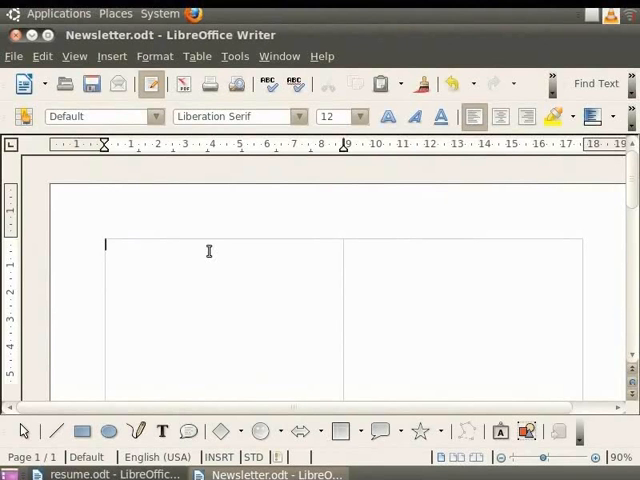
pyautogui.write('NA')
pyautogui.write('TURE')
# Step: Make the NATURE heading bold at size 15 and paste the nature article below it
pyautogui.moveTo(150, 245); pyautogui.dragTo(104, 246)
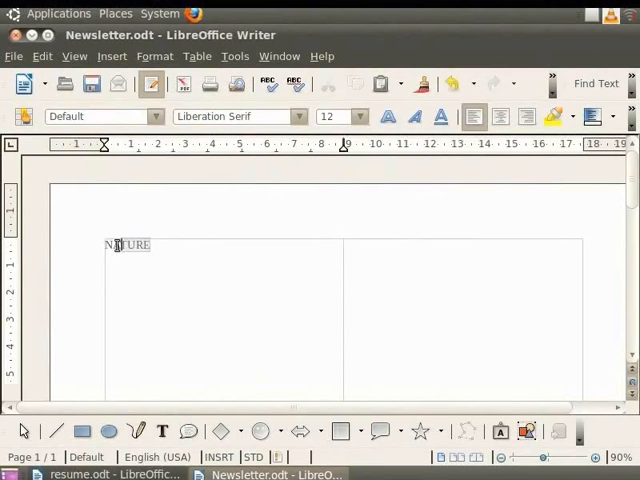
pyautogui.click(389, 118)
pyautogui.click(359, 117)
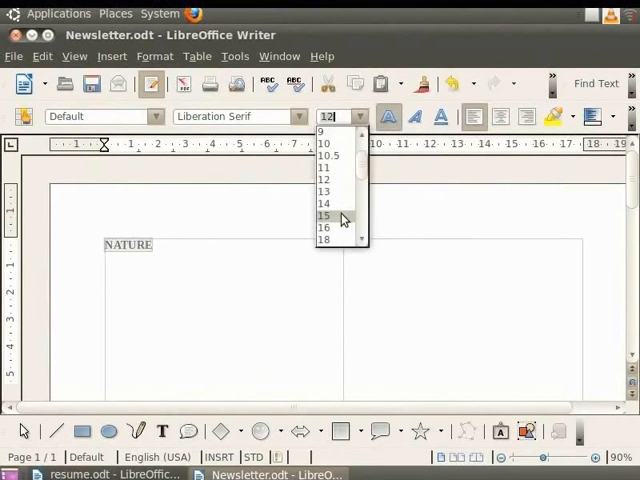
pyautogui.click(336, 217)
pyautogui.click(188, 248)
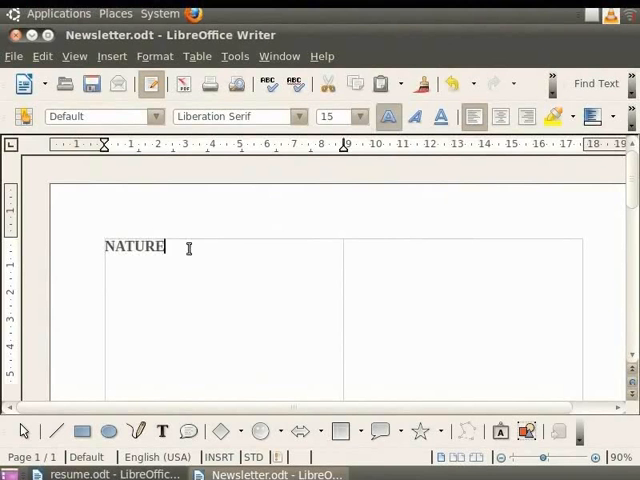
pyautogui.hotkey('ctrl', 'v')
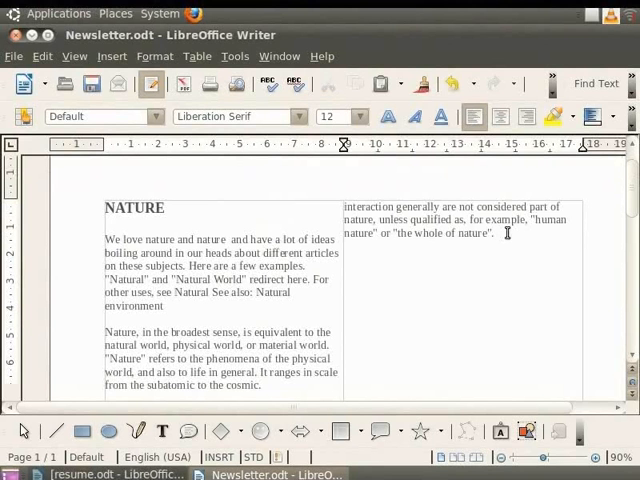
# Step: Paste the colourful image into the right column and stretch it to full column width
pyautogui.hotkey('ctrl', 'v')
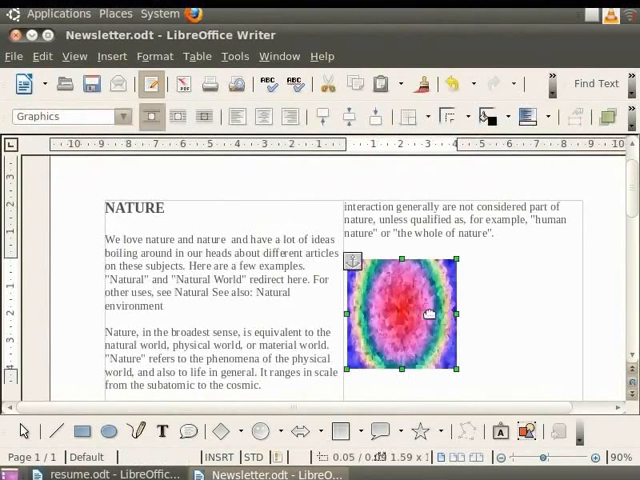
pyautogui.moveTo(457, 313); pyautogui.dragTo(481, 316)
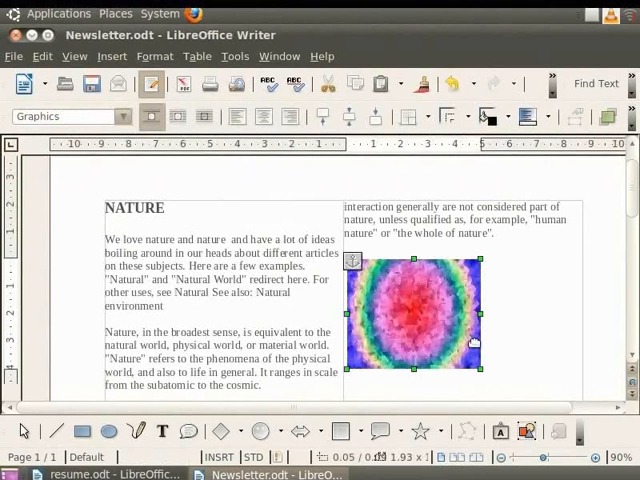
pyautogui.moveTo(484, 368)
pyautogui.mouseDown()
pyautogui.moveTo(580, 365)
pyautogui.moveTo(566, 369)
pyautogui.mouseUp()
# Step: Set the SPORTS heading below the image to size 15 and paste the sports article under it
pyautogui.click(353, 327)
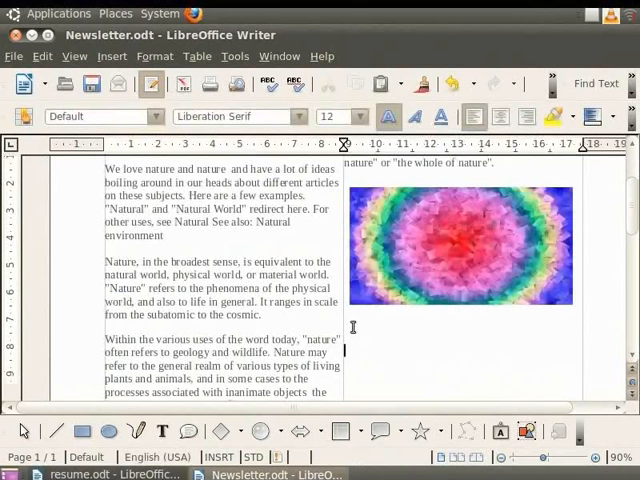
pyautogui.write('SPORTS')
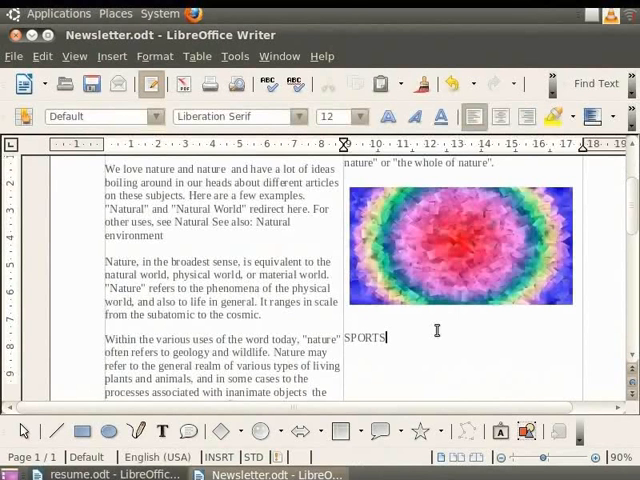
pyautogui.moveTo(388, 337); pyautogui.dragTo(344, 337)
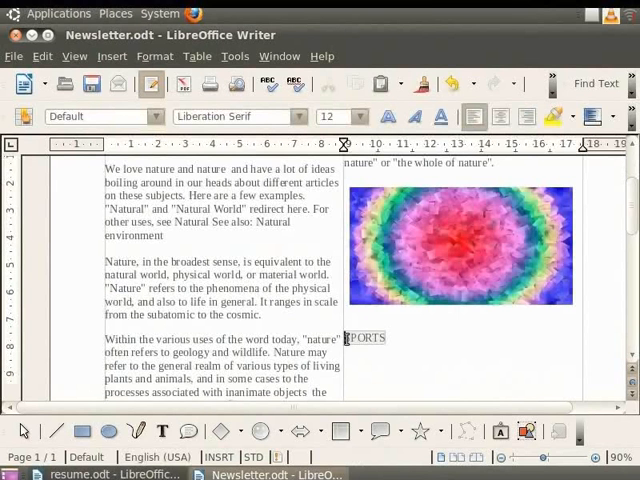
pyautogui.click(359, 116)
pyautogui.click(333, 215)
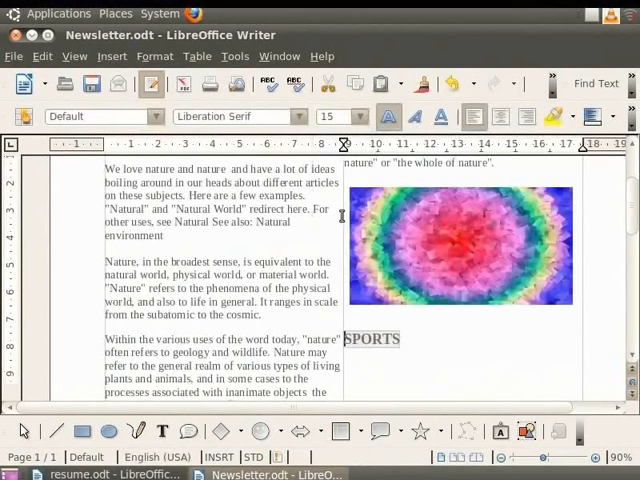
pyautogui.scroll(-5, 400, 300)
pyautogui.click(510, 297)
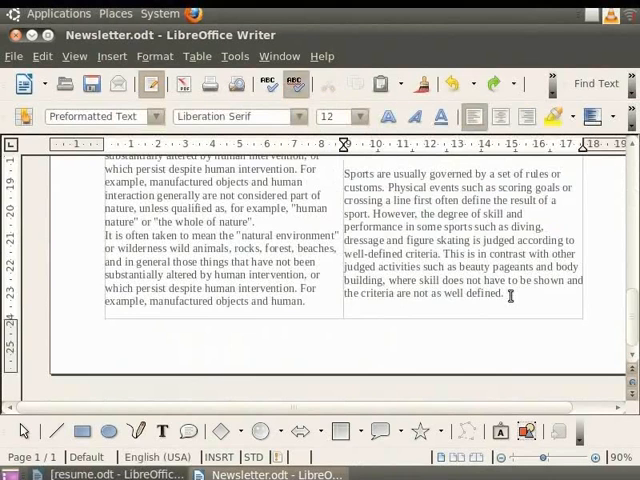
pyautogui.scroll(5, 254, 266)
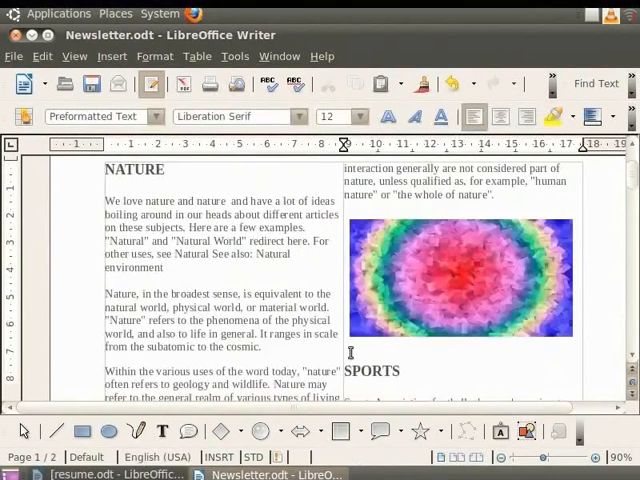
pyautogui.scroll(-3, 350, 250)
pyautogui.scroll(-3, 370, 380)
pyautogui.scroll(-3, 370, 382)
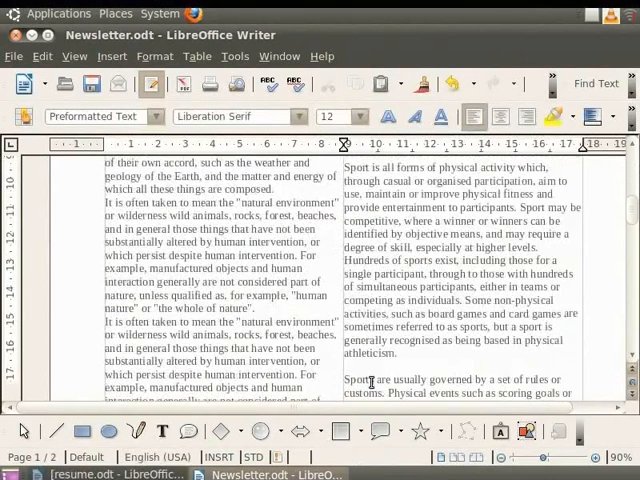
pyautogui.scroll(-3, 370, 382)
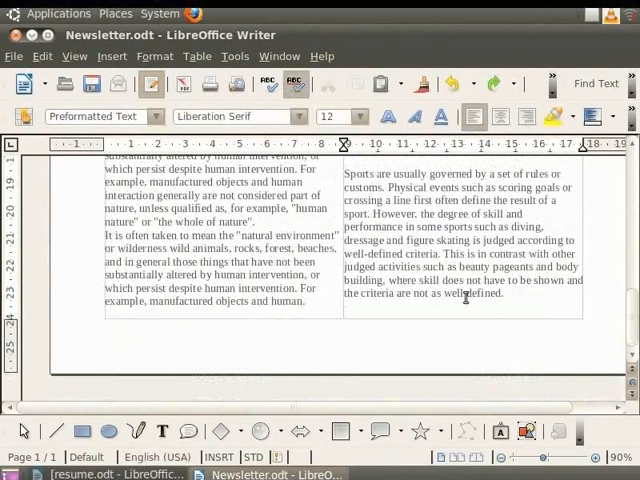
# Step: Remove extra left-column lines, the colourful image and the sports article text
pyautogui.click(508, 293)
pyautogui.click(175, 287)
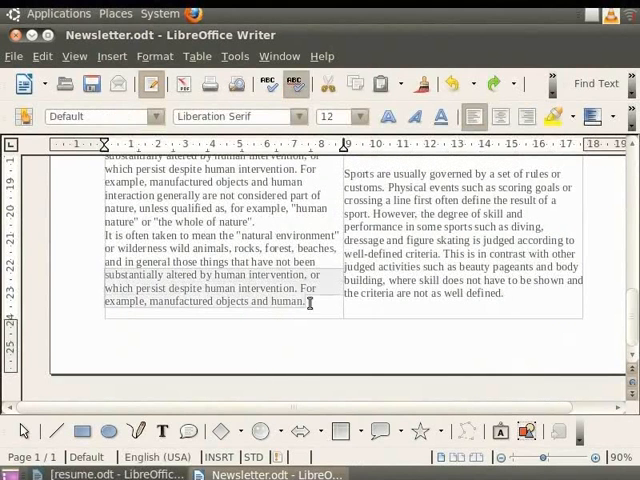
pyautogui.press('BackSpace')
pyautogui.scroll(5, 310, 300)
pyautogui.scroll(3, 385, 297)
pyautogui.click(460, 205)
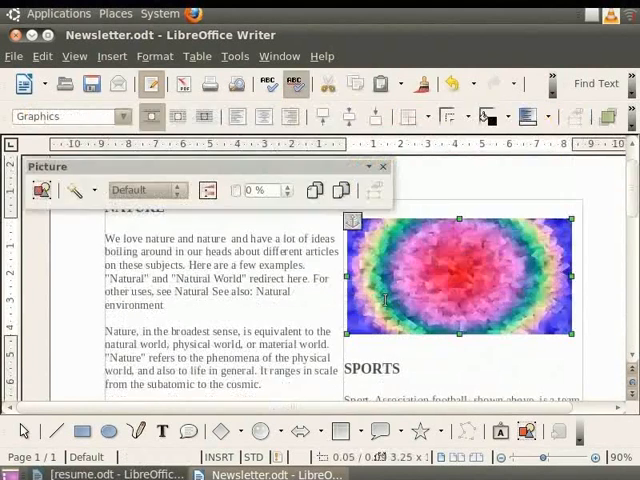
pyautogui.press('Delete')
pyautogui.scroll(-5, 397, 388)
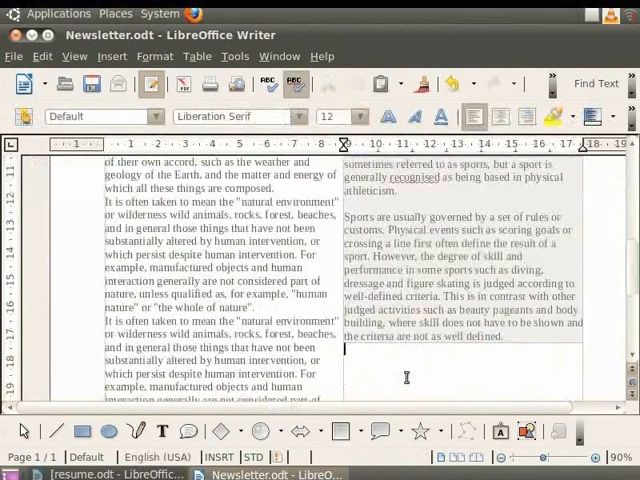
pyautogui.hotkey('ctrl', 'a')
pyautogui.press('Delete')
pyautogui.scroll(-5, 430, 360)
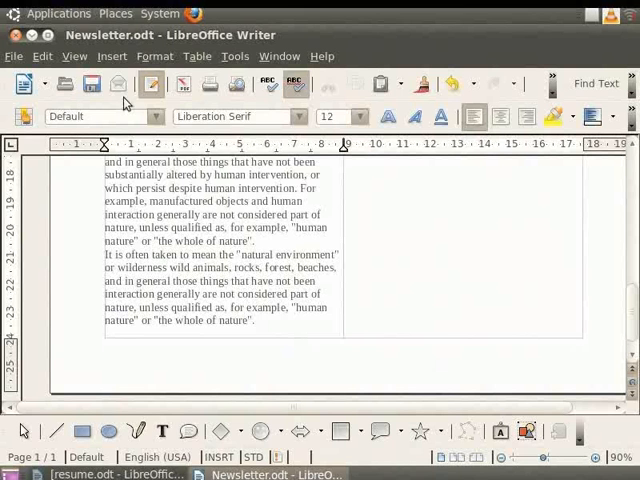
pyautogui.click(110, 58)
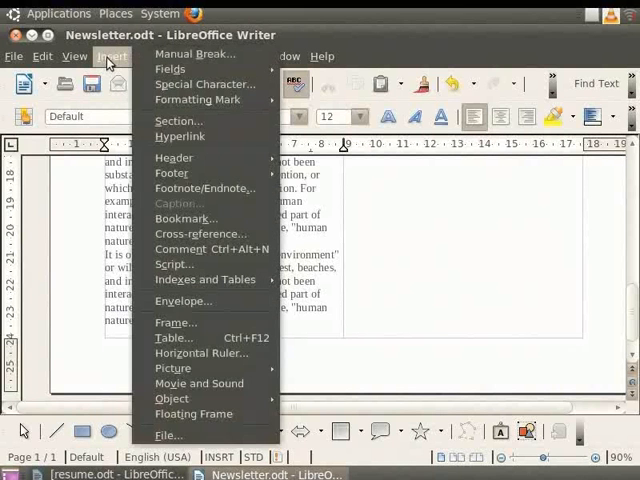
# Step: Insert a manual column break after the NATURE article
pyautogui.click(193, 54)
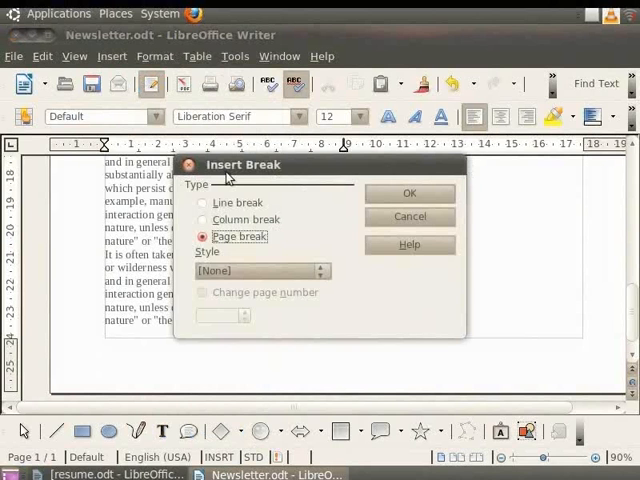
pyautogui.click(201, 220)
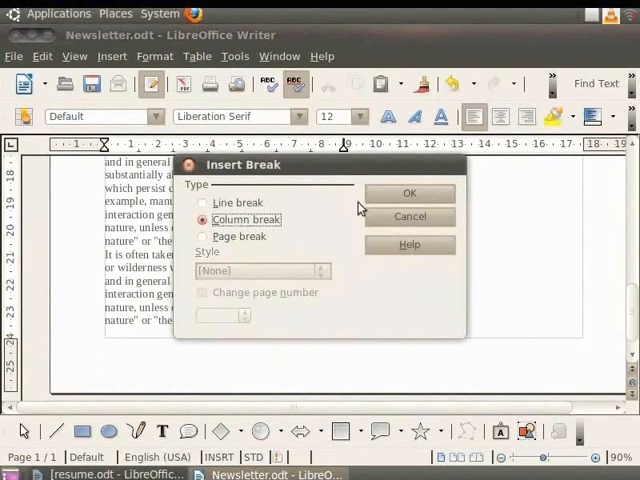
pyautogui.click(400, 194)
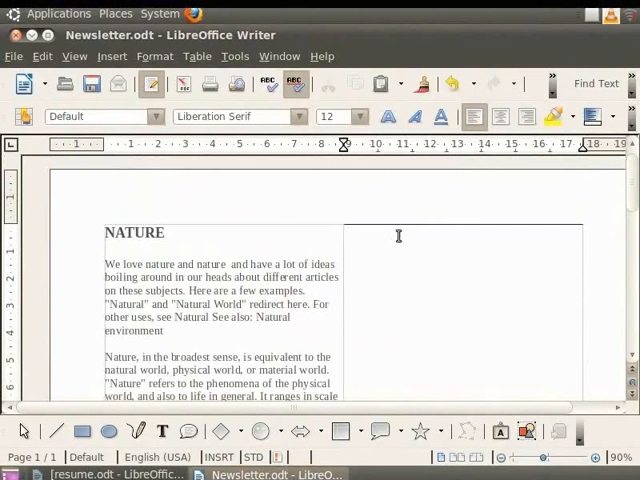
# Step: Paste the SPORTS article into the right column and shade its 'Sports are usually governed' paragraph Green 4
pyautogui.hotkey('ctrl', 'v')
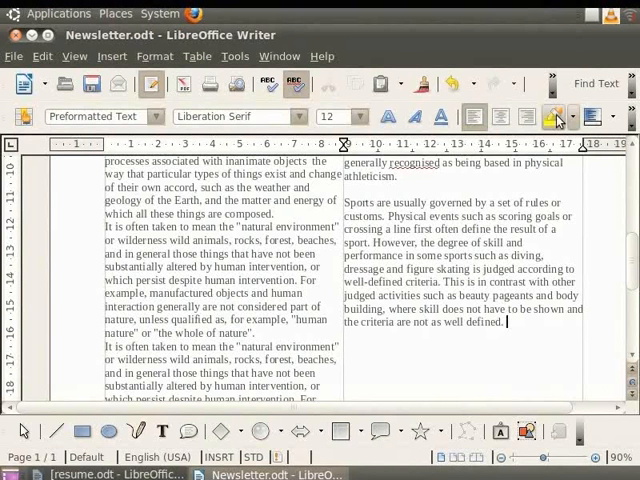
pyautogui.moveTo(344, 204); pyautogui.dragTo(509, 325)
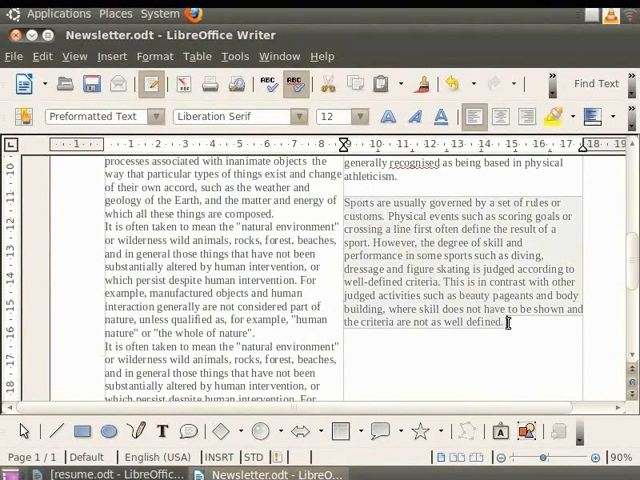
pyautogui.click(611, 121)
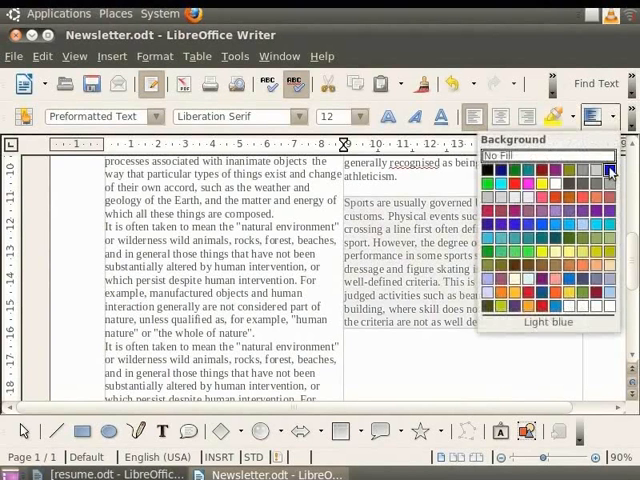
pyautogui.click(610, 240)
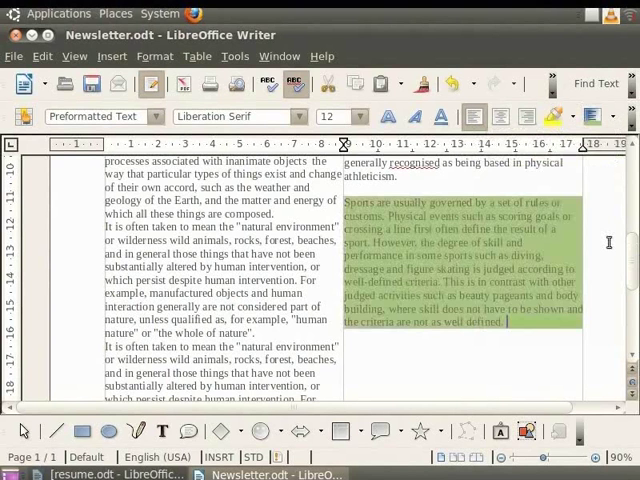
pyautogui.click(539, 322)
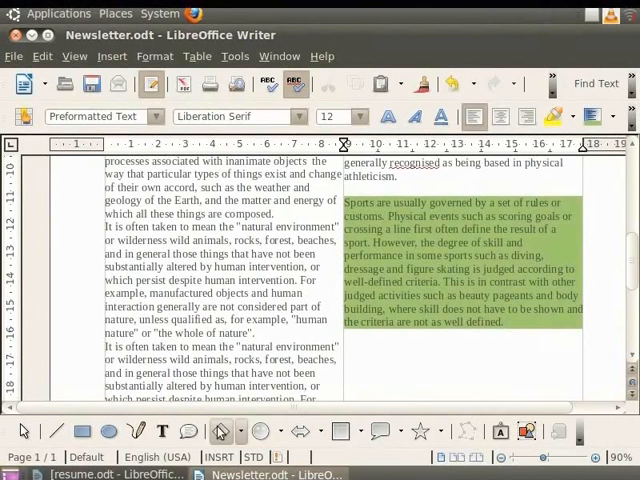
# Step: Draw a text box reading 'This is a newsletter' below the green paragraph
pyautogui.click(163, 431)
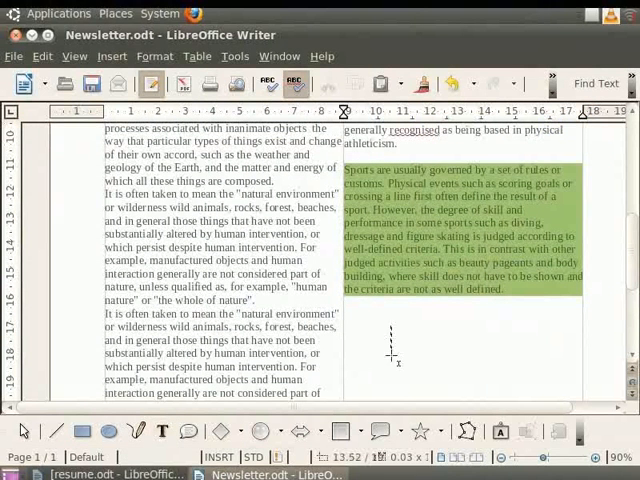
pyautogui.moveTo(390, 325); pyautogui.dragTo(493, 368)
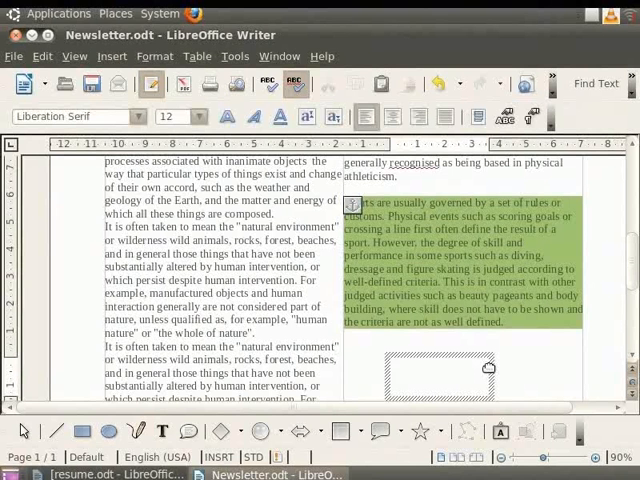
pyautogui.write('This is a news')
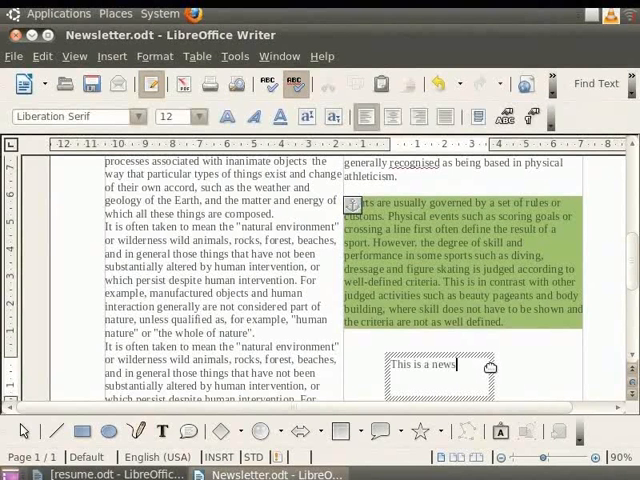
pyautogui.write('letter')
pyautogui.click(500, 370)
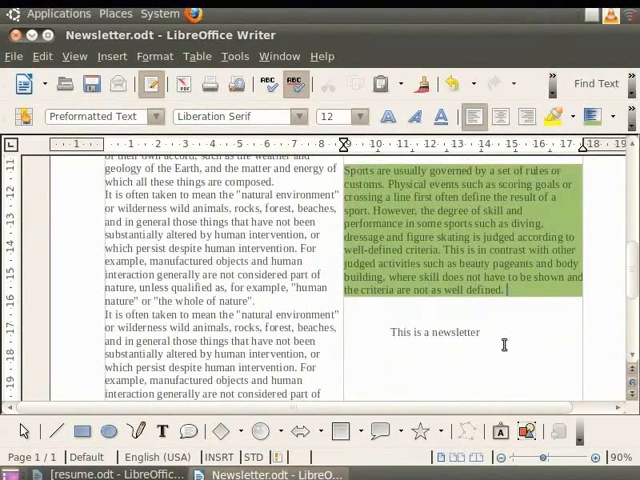
# Step: Give the newsletter text box the Blink text animation effect
pyautogui.rightClick(500, 345)
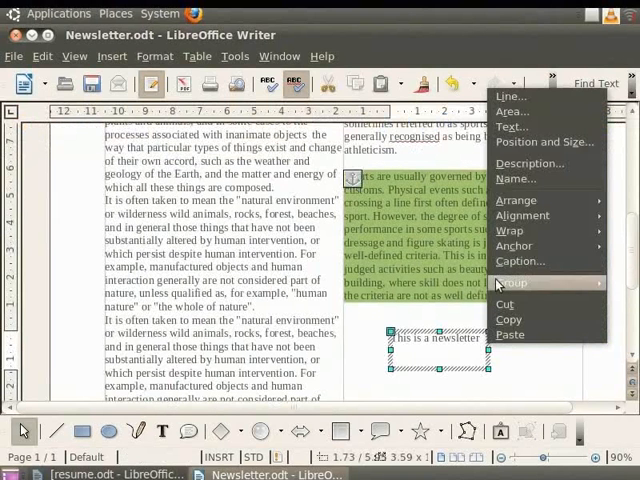
pyautogui.click(510, 127)
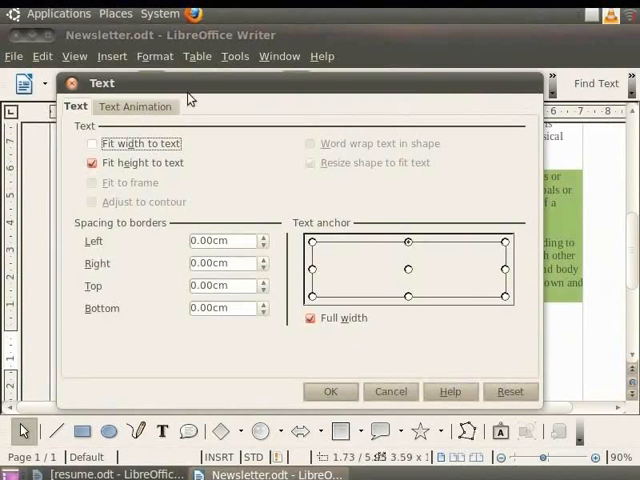
pyautogui.click(133, 108)
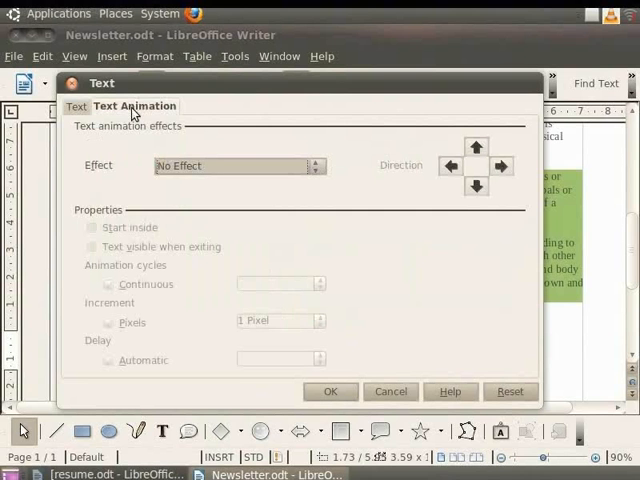
pyautogui.click(315, 166)
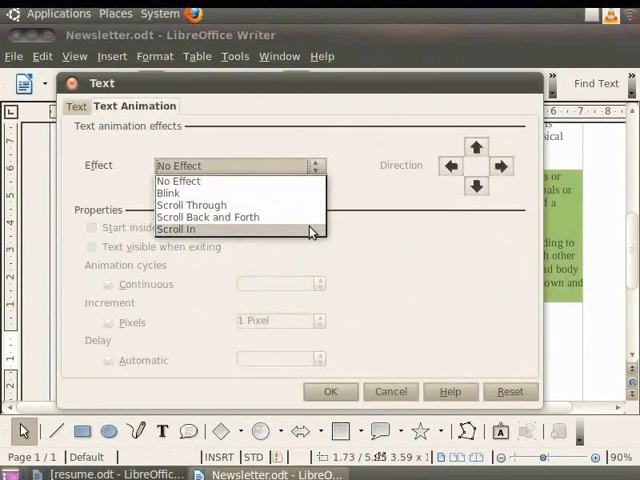
pyautogui.click(170, 193)
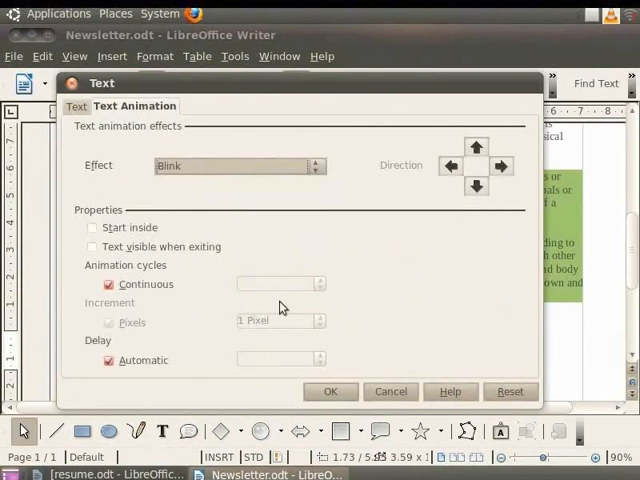
pyautogui.click(330, 391)
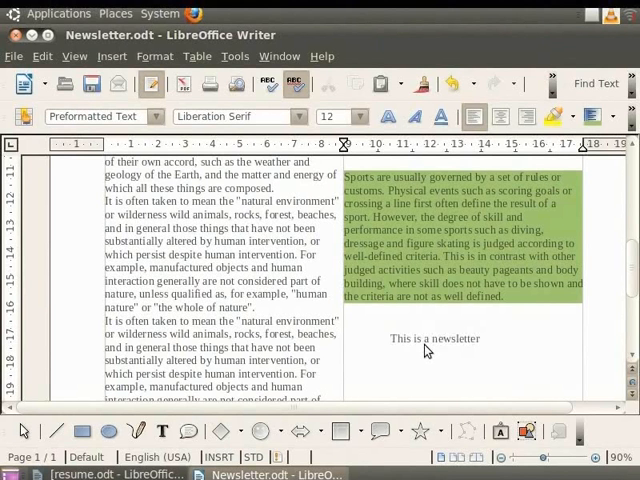
# Step: Insert a manual page break so the newsletter gains an empty second page
pyautogui.click(112, 56)
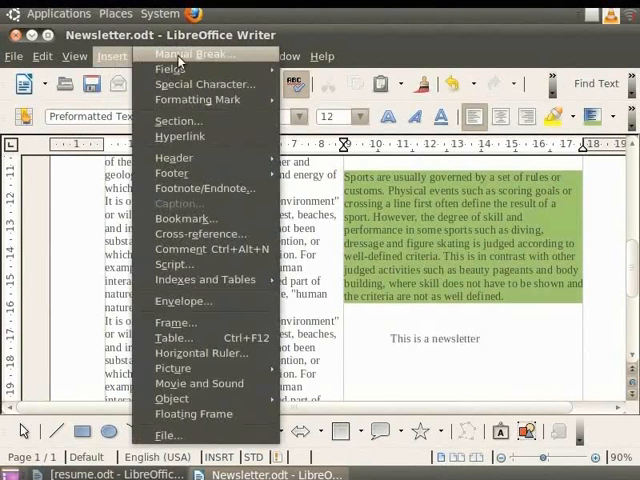
pyautogui.click(180, 55)
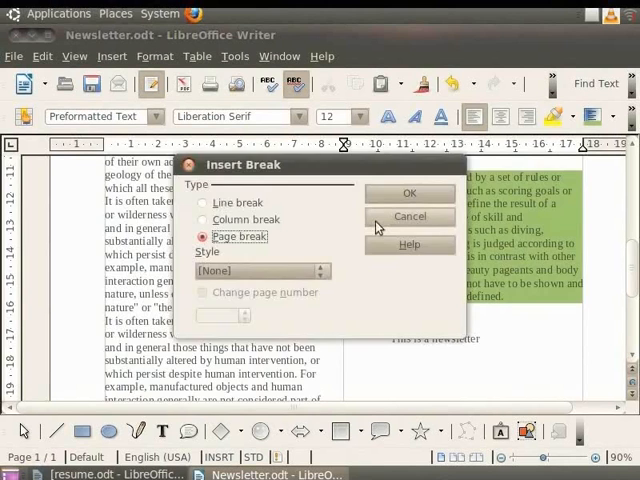
pyautogui.click(409, 193)
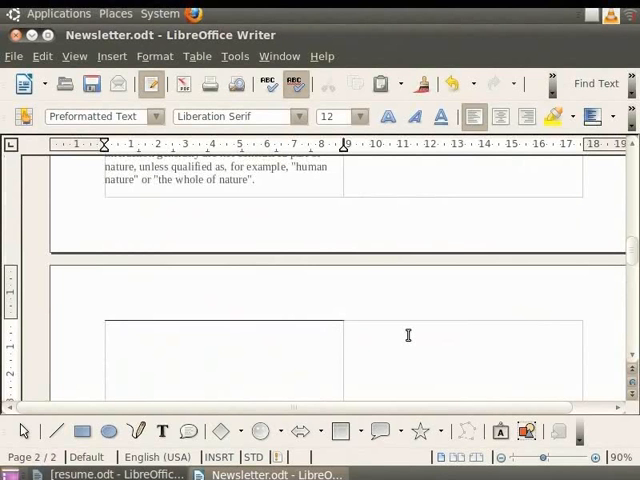
pyautogui.scroll(5, 408, 335)
pyautogui.scroll(5, 408, 335)
pyautogui.scroll(5, 408, 335)
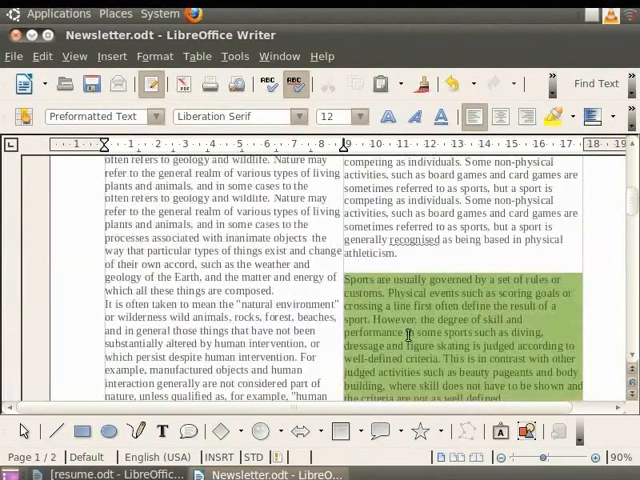
pyautogui.scroll(5, 408, 335)
pyautogui.scroll(3, 408, 335)
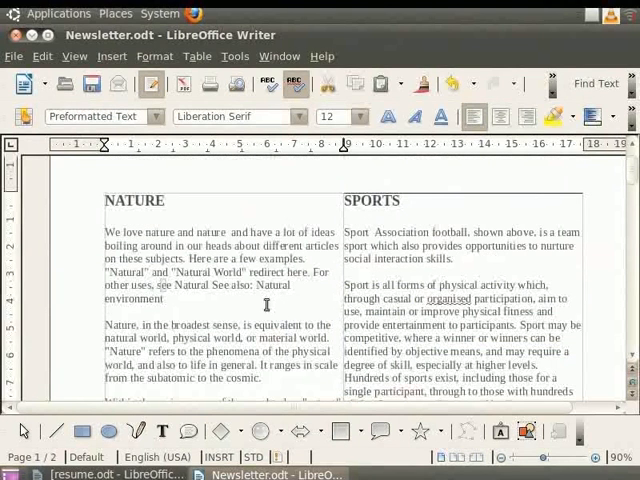
pyautogui.moveTo(105, 232); pyautogui.dragTo(167, 300)
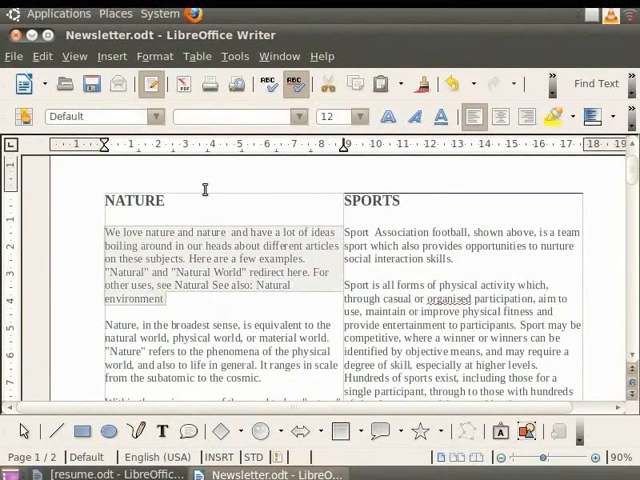
pyautogui.click(237, 56)
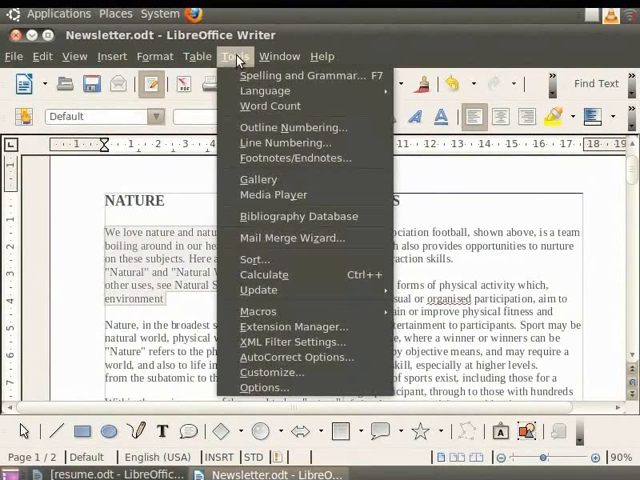
pyautogui.click(270, 106)
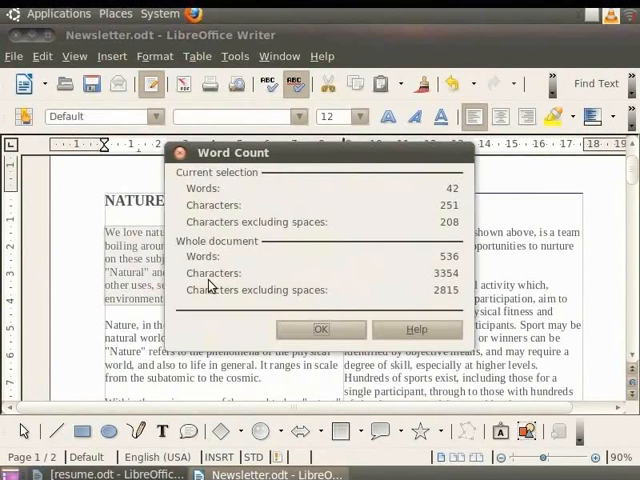
pyautogui.press('Escape')
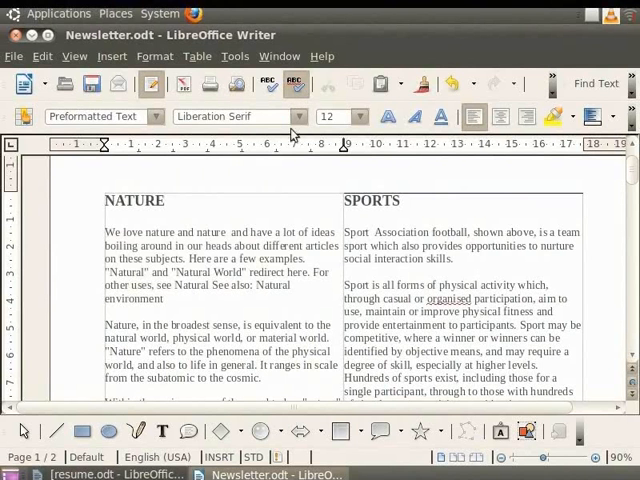
pyautogui.scroll(-3, 290, 215)
pyautogui.scroll(-3, 290, 215)
pyautogui.scroll(-5, 298, 215)
pyautogui.scroll(-1, 298, 216)
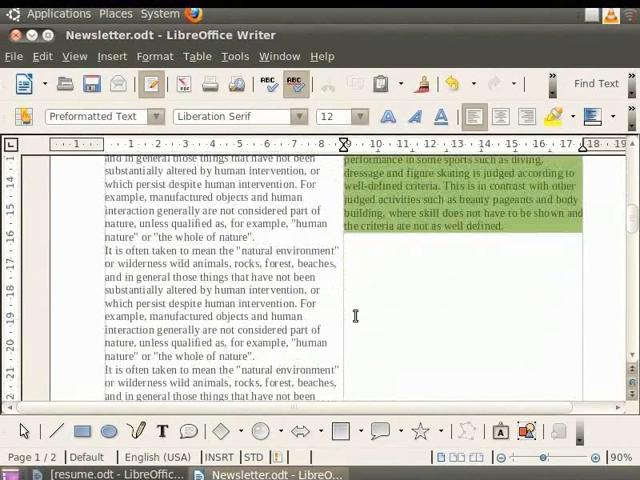
pyautogui.write('can')
pyautogui.write('t')
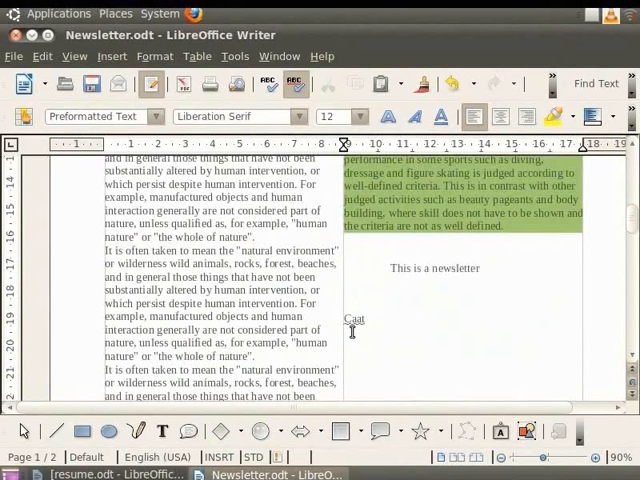
# Step: Undo the mistyped letters after the word Cat below the green paragraph
pyautogui.hotkey('ctrl', 'z')
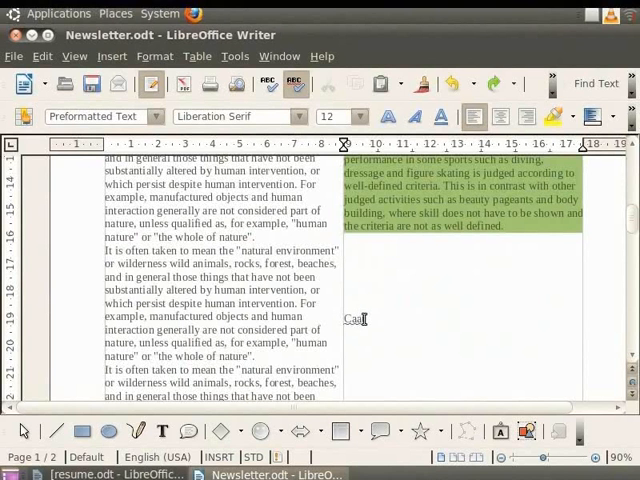